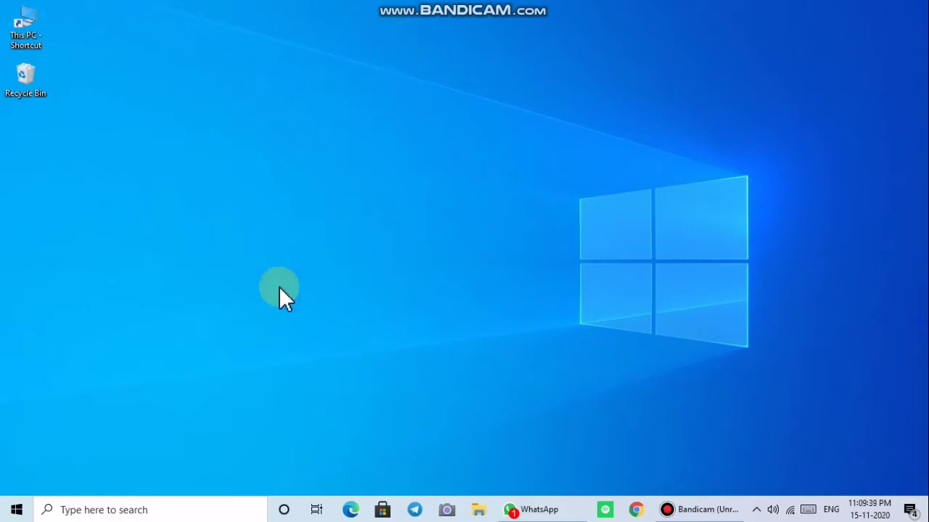
# Search Windows for 'power' and launch PowerPoint 2013 from the results.
pyautogui.click(108, 509)
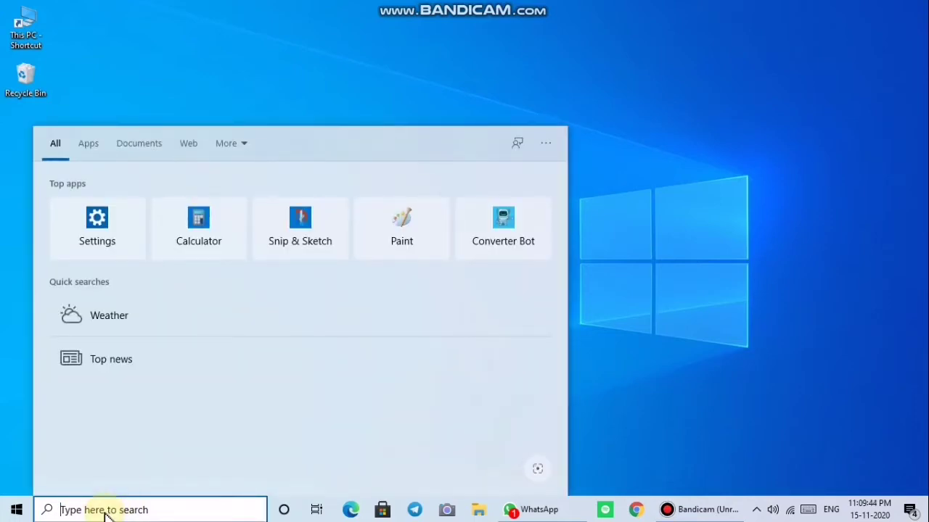
pyautogui.write('po')
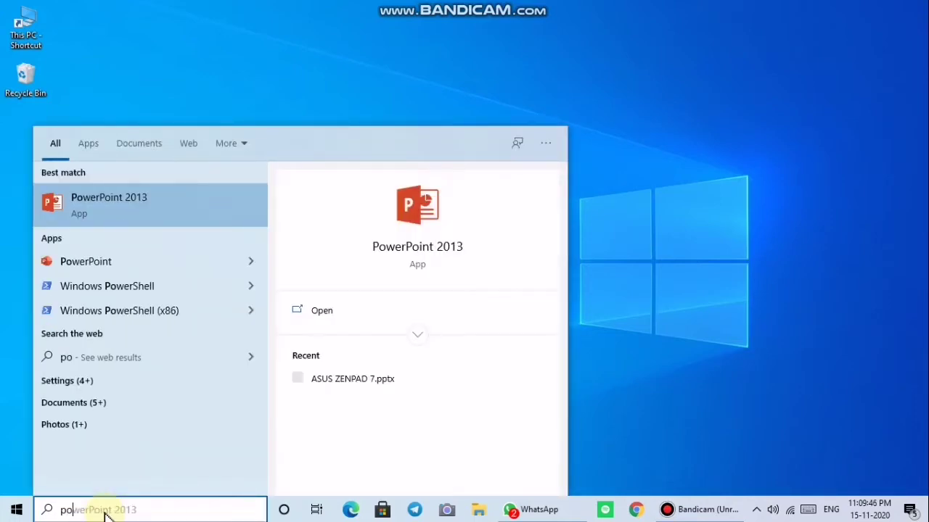
pyautogui.write('wer')
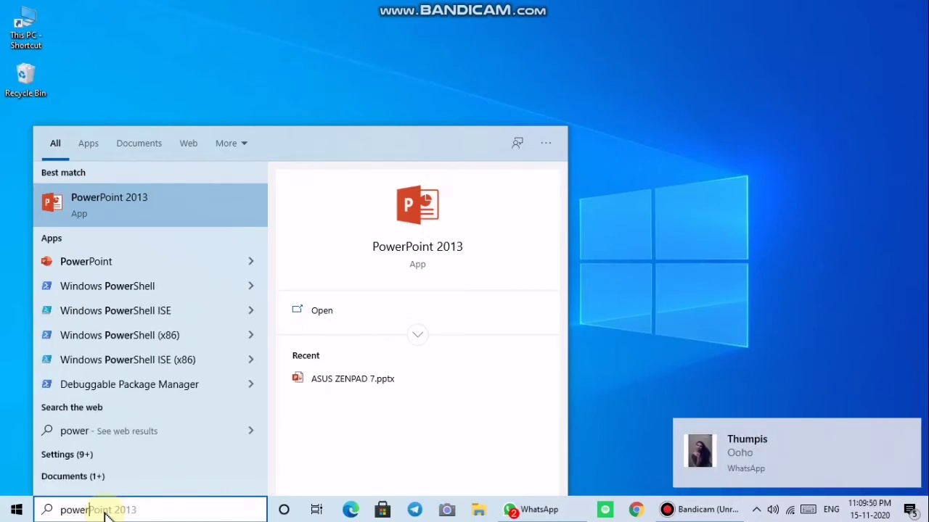
pyautogui.click(162, 211)
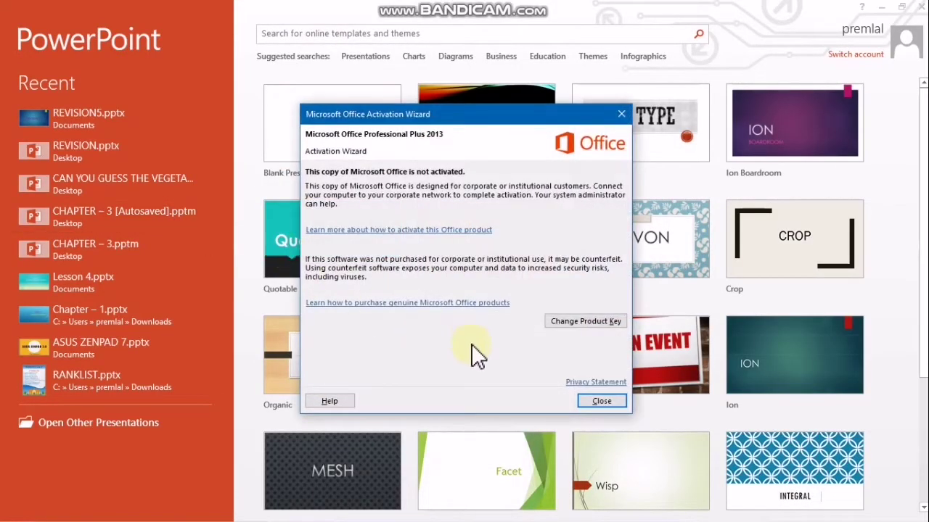
# Close the activation wizard, create a Blank Presentation, and switch to the View tab.
pyautogui.click(599, 401)
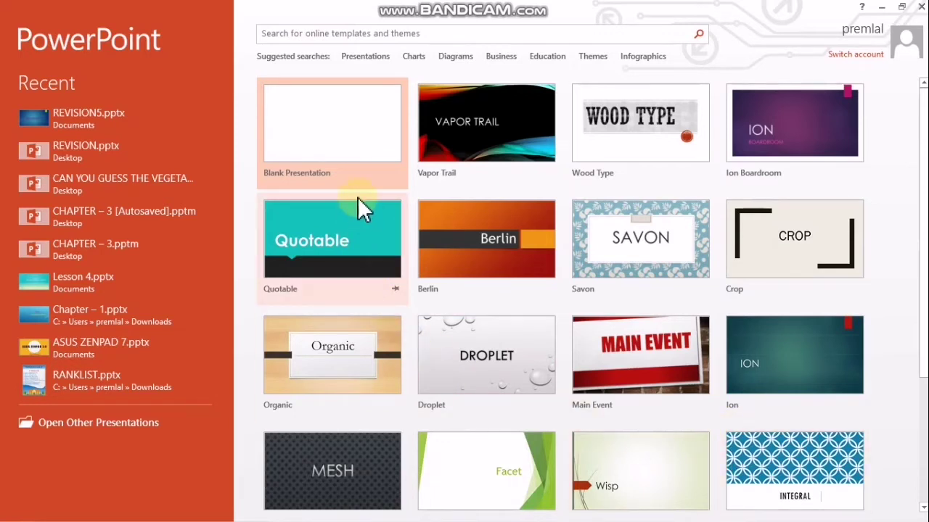
pyautogui.click(338, 143)
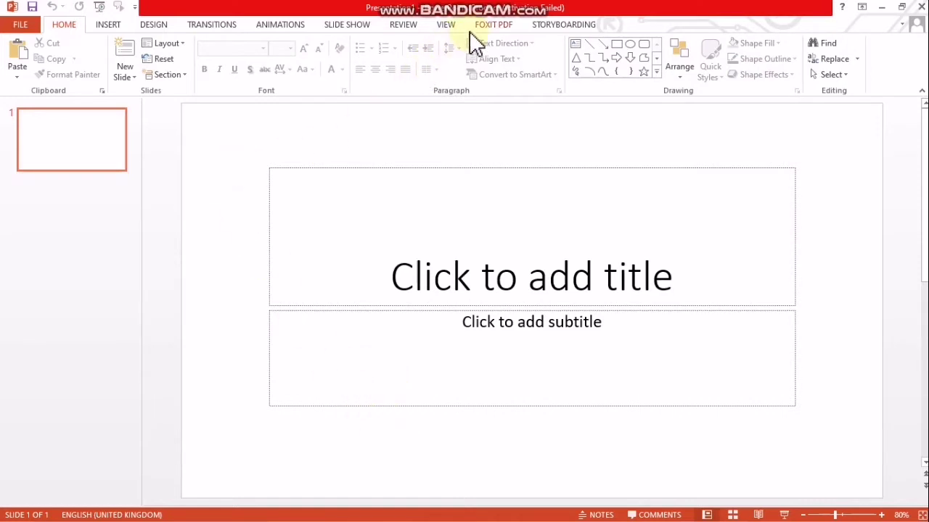
pyautogui.click(447, 25)
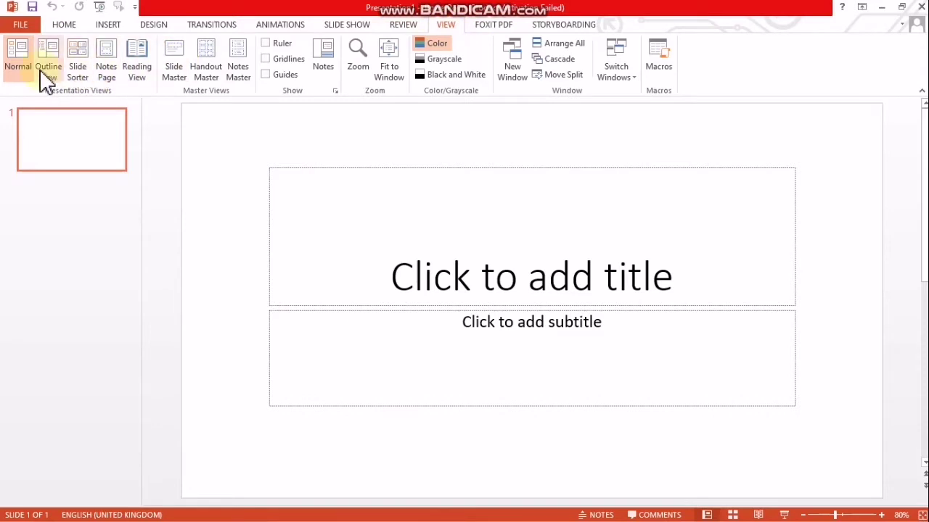
# Turn on the Notes pane under the empty title slide, then return to the Home tab.
pyautogui.click(20, 60)
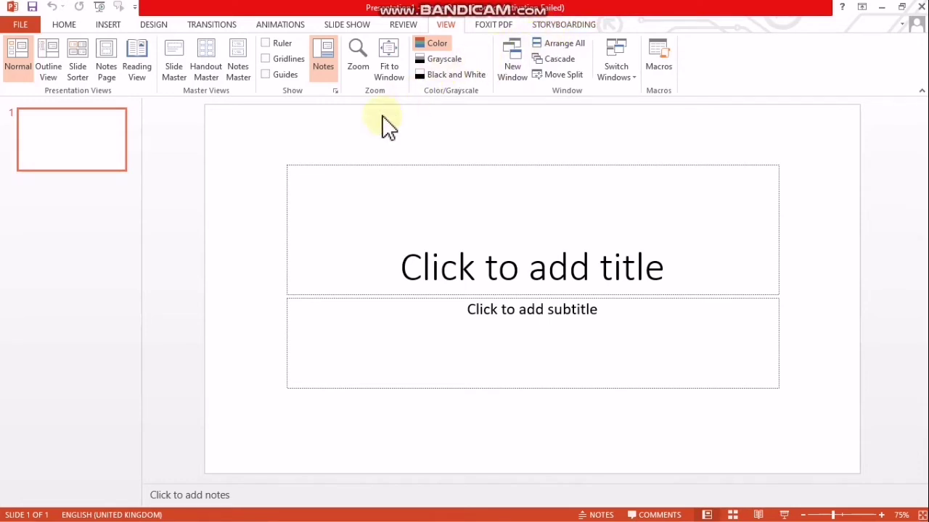
pyautogui.click(64, 24)
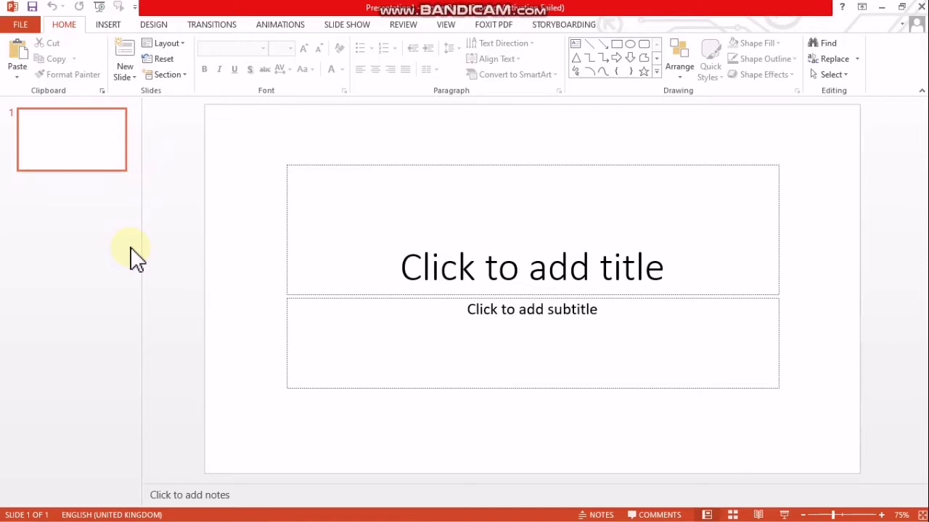
# Close the PowerPoint 2013 window with its X button.
pyautogui.click(921, 9)
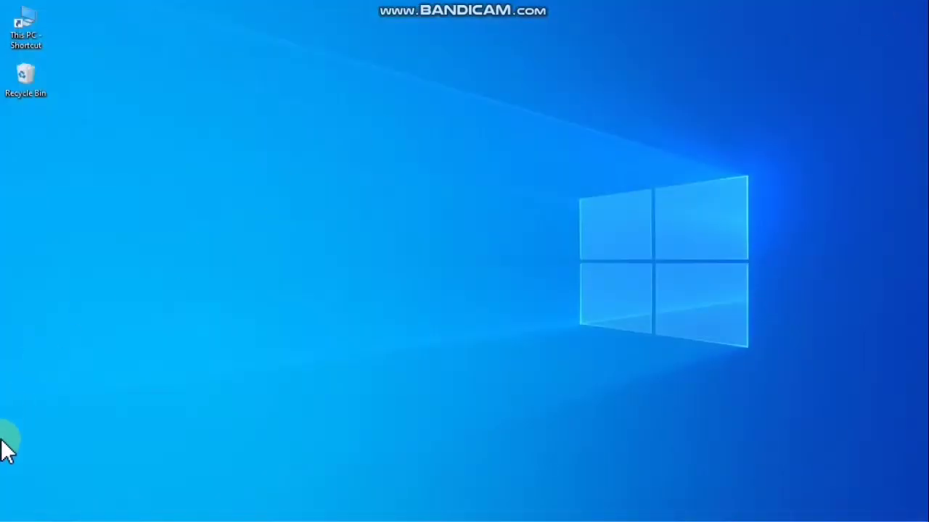
# Launch PowerPoint 2013 from the Start menu's Microsoft Office 2013 folder.
pyautogui.moveTo(16, 514)
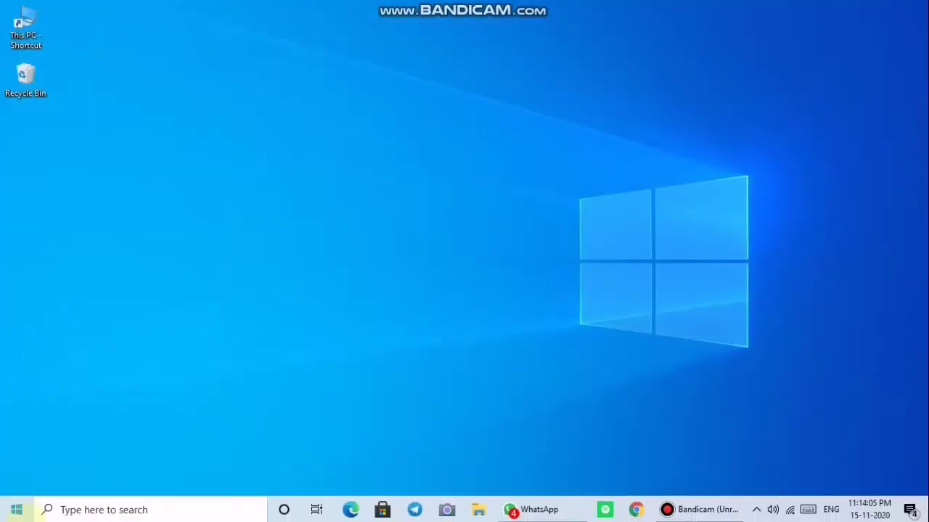
pyautogui.click(18, 511)
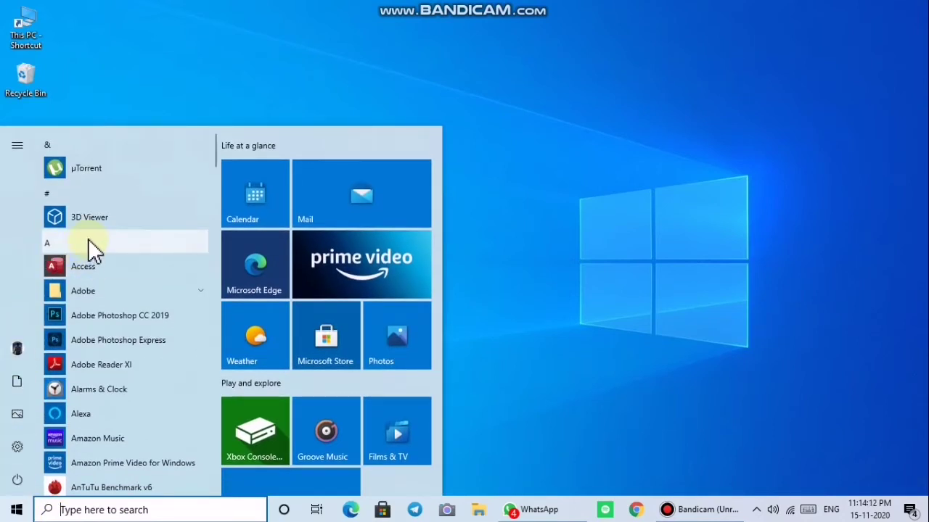
pyautogui.scroll(-4, 88, 238)
pyautogui.scroll(-10, 87, 239)
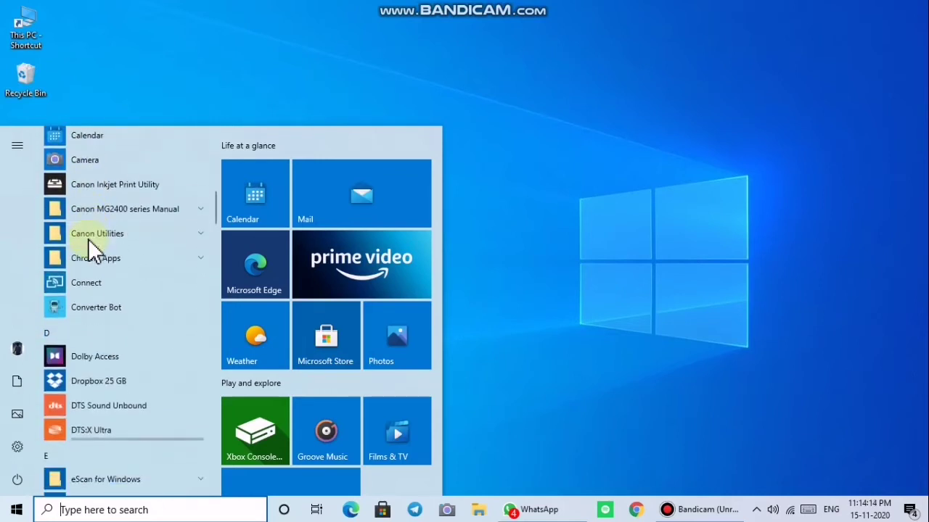
pyautogui.scroll(-10, 87, 238)
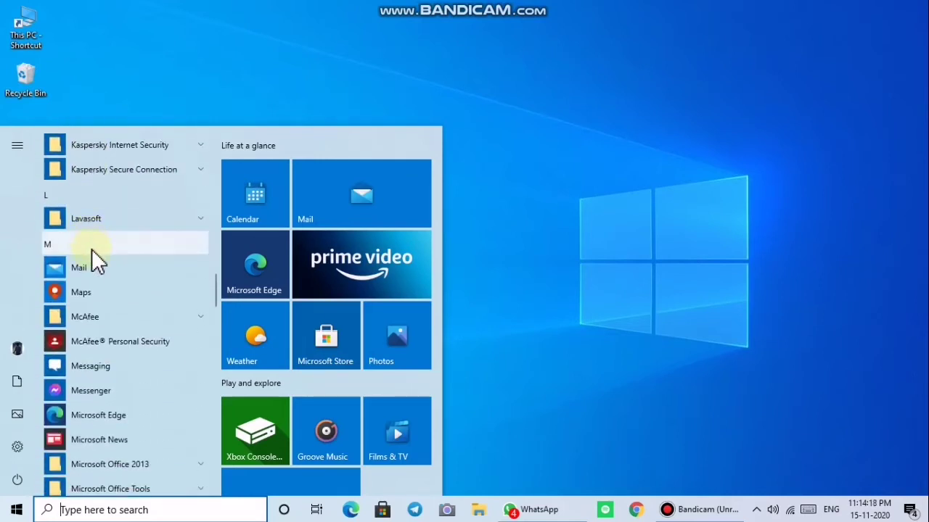
pyautogui.scroll(-1, 97, 264)
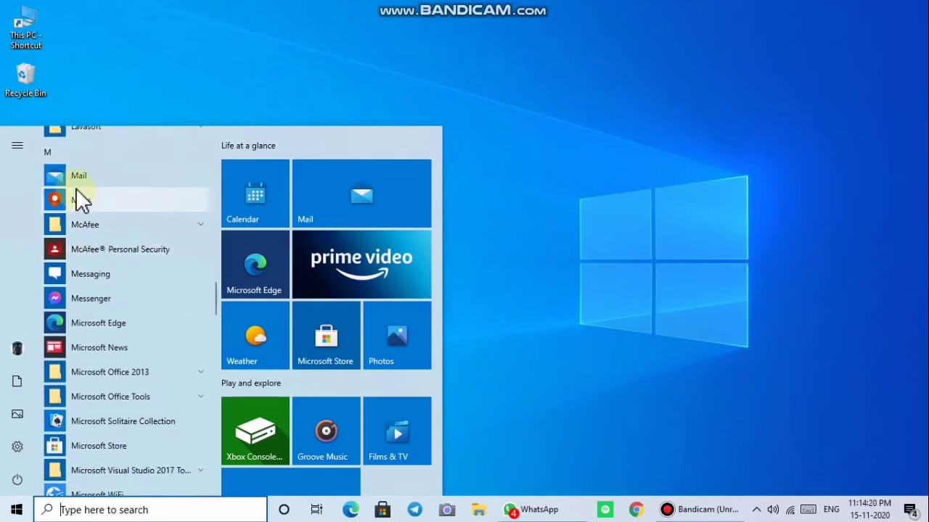
pyautogui.click(107, 372)
pyautogui.scroll(-2, 107, 372)
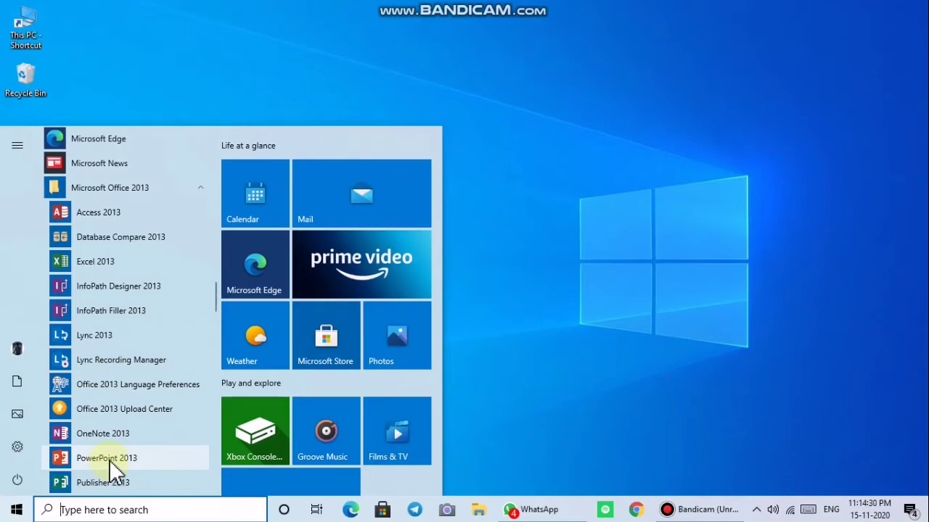
pyautogui.click(110, 457)
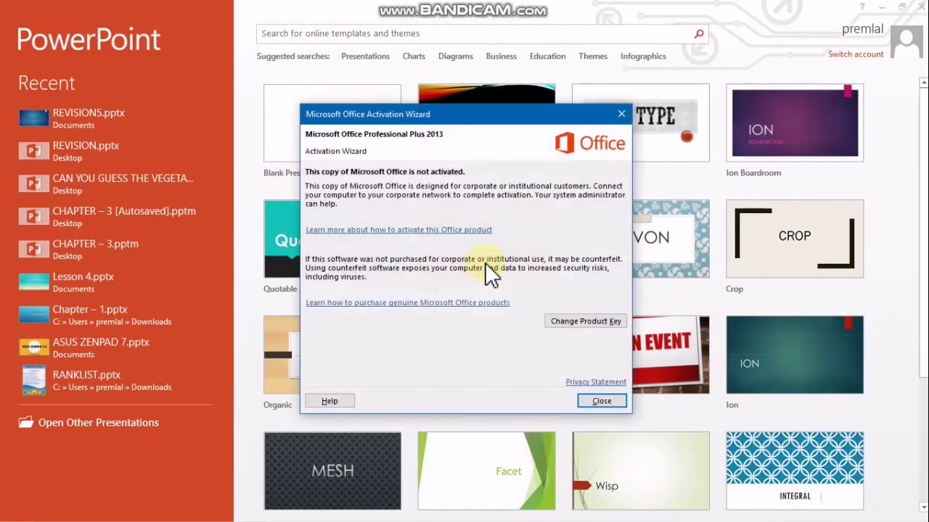
# Close the Microsoft Office Activation Wizard dialog.
pyautogui.click(597, 400)
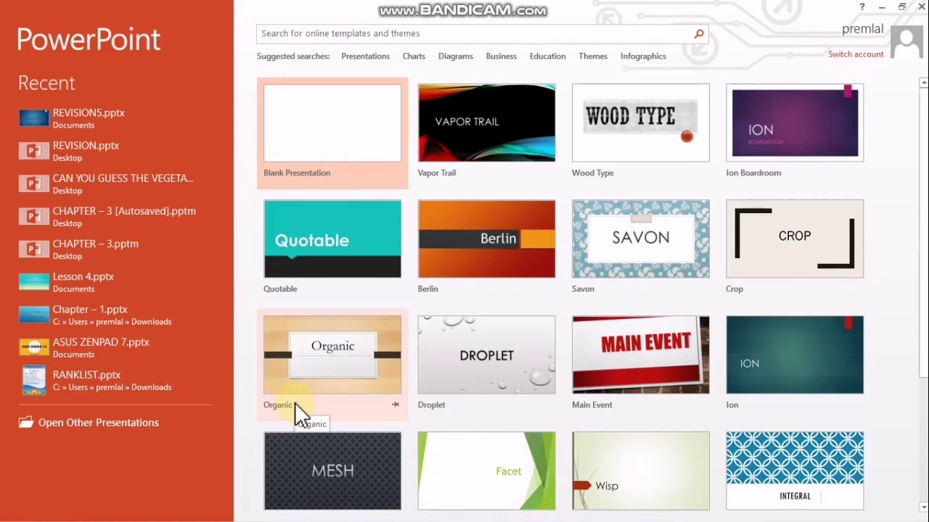
# Create a blank presentation and type 'title' in the slide's title placeholder.
pyautogui.click(341, 134)
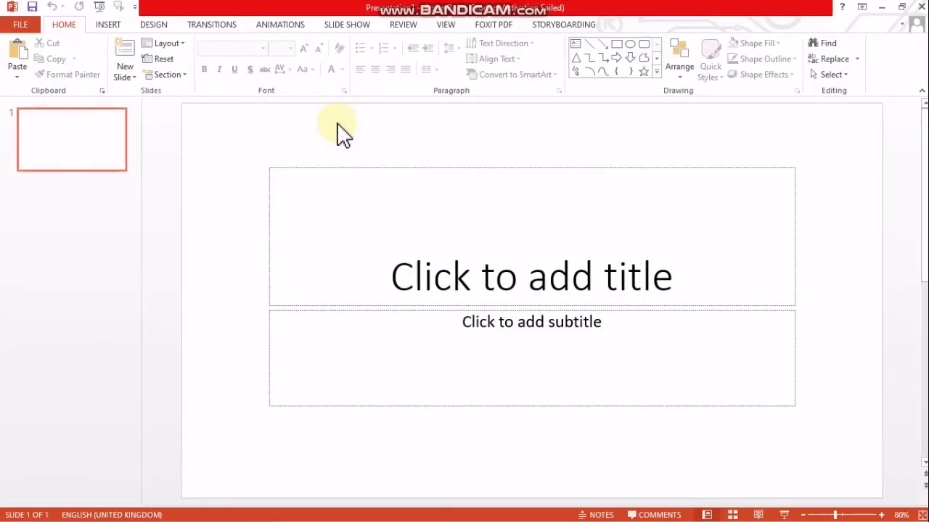
pyautogui.click(510, 267)
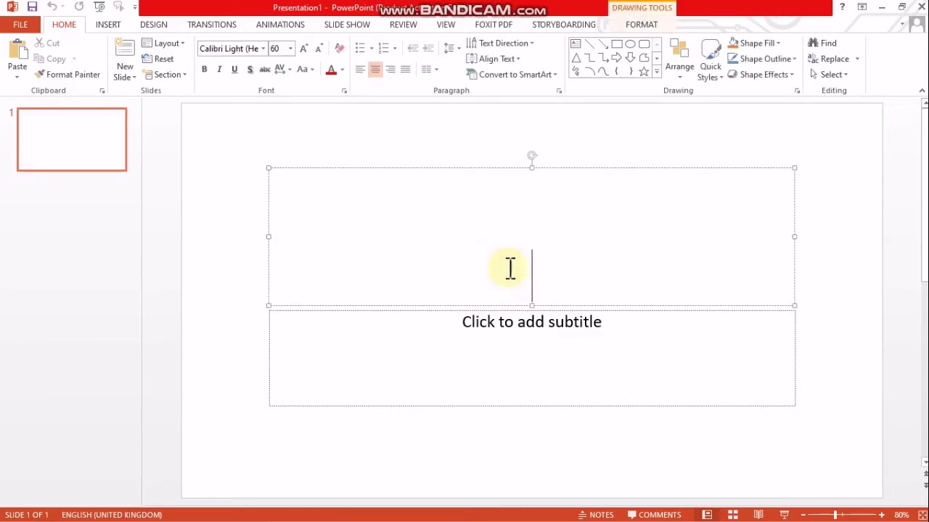
pyautogui.write('ti')
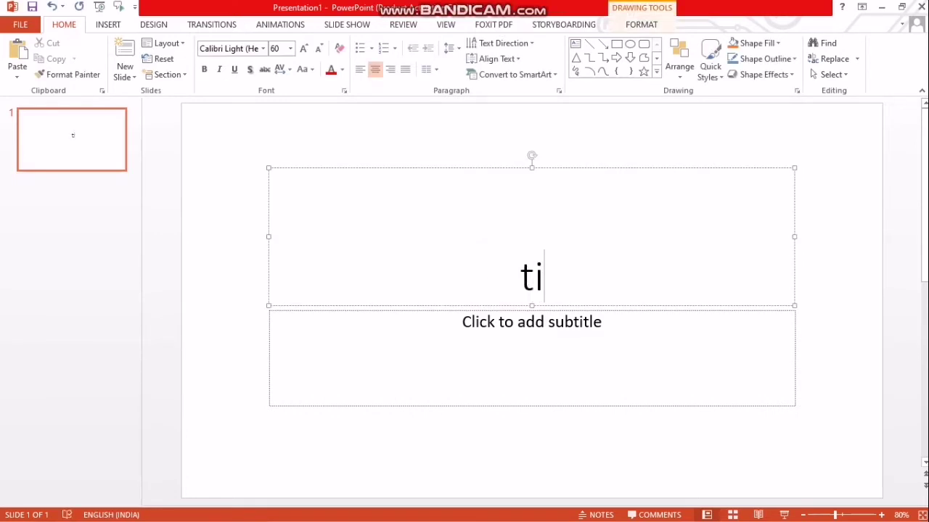
pyautogui.write('tle')
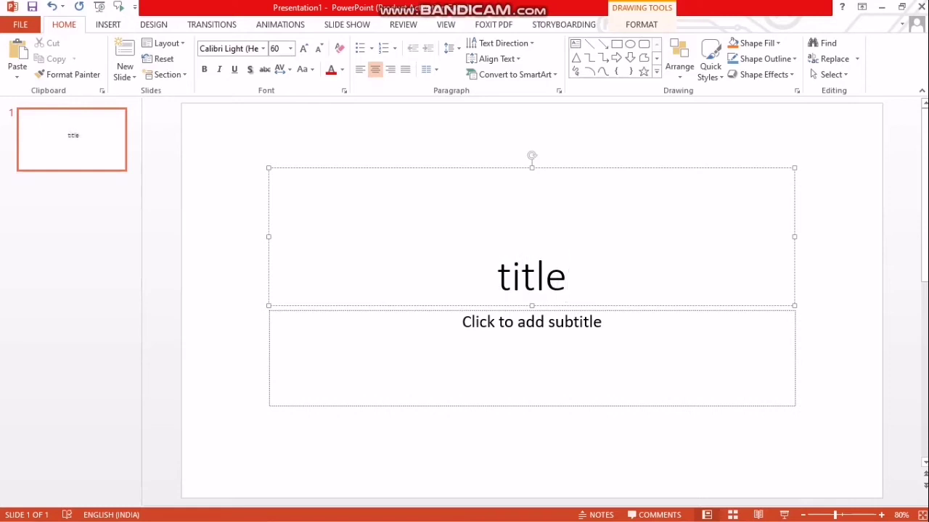
# Type 'subtitle' into the subtitle placeholder below the title.
pyautogui.click(512, 336)
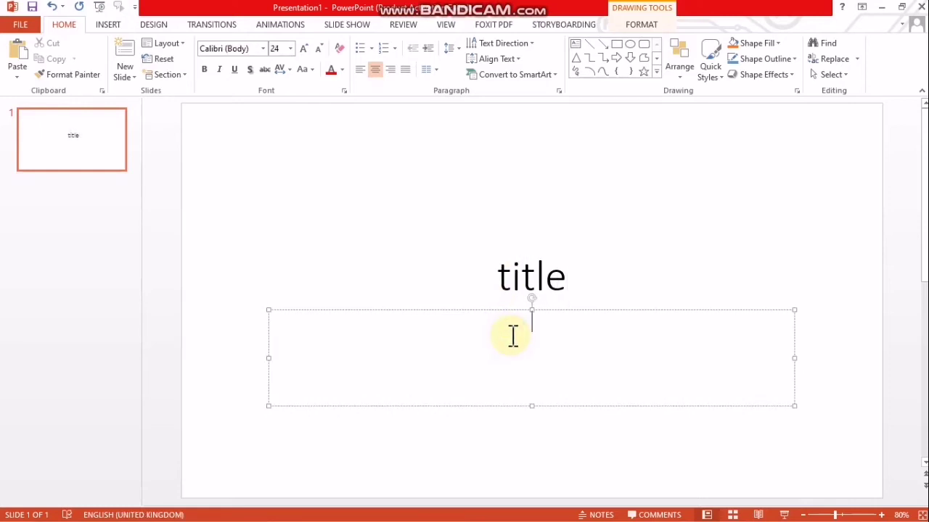
pyautogui.write('subt')
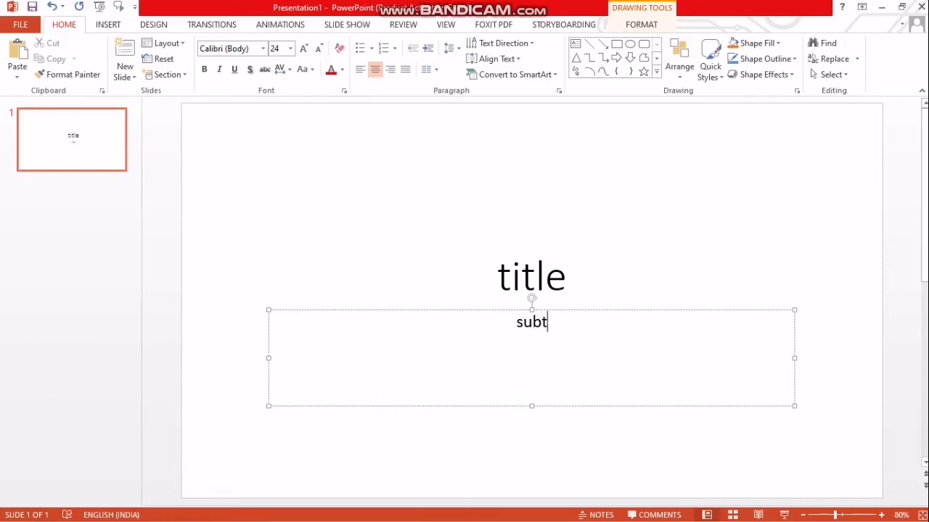
pyautogui.write('itle')
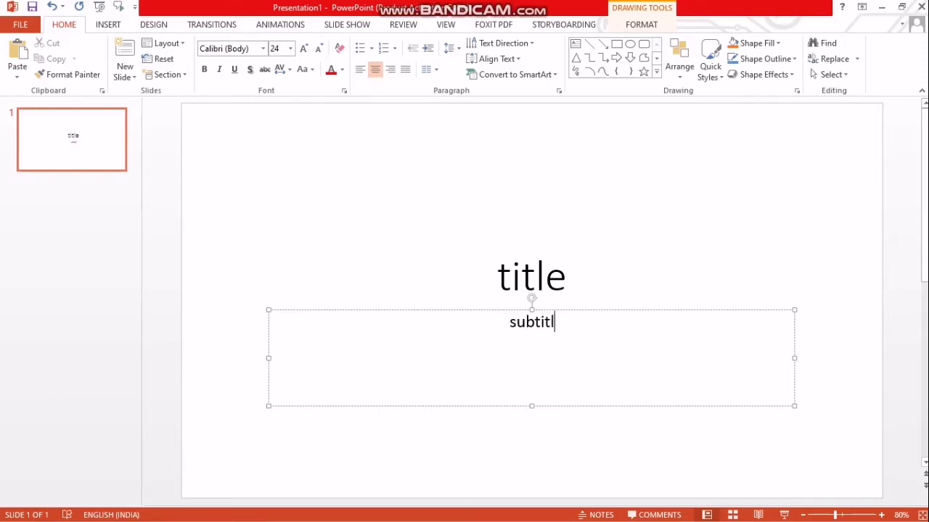
pyautogui.click(475, 353)
pyautogui.click(440, 268)
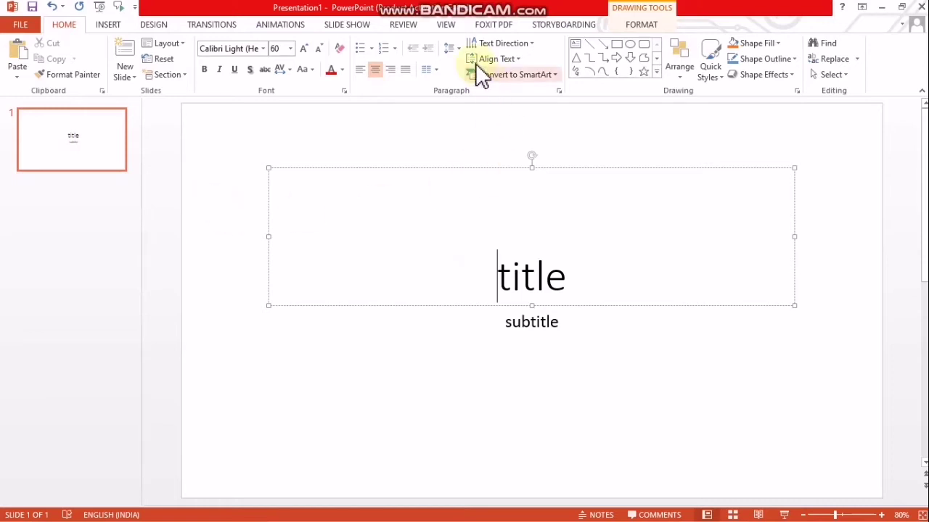
# Turn on Notes from the View tab's Show group to display the notes pane.
pyautogui.click(446, 25)
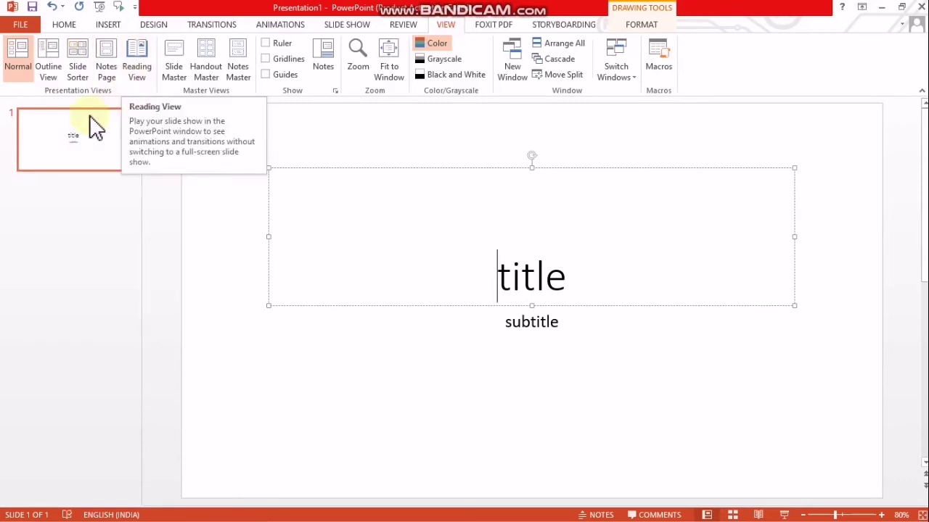
pyautogui.click(28, 64)
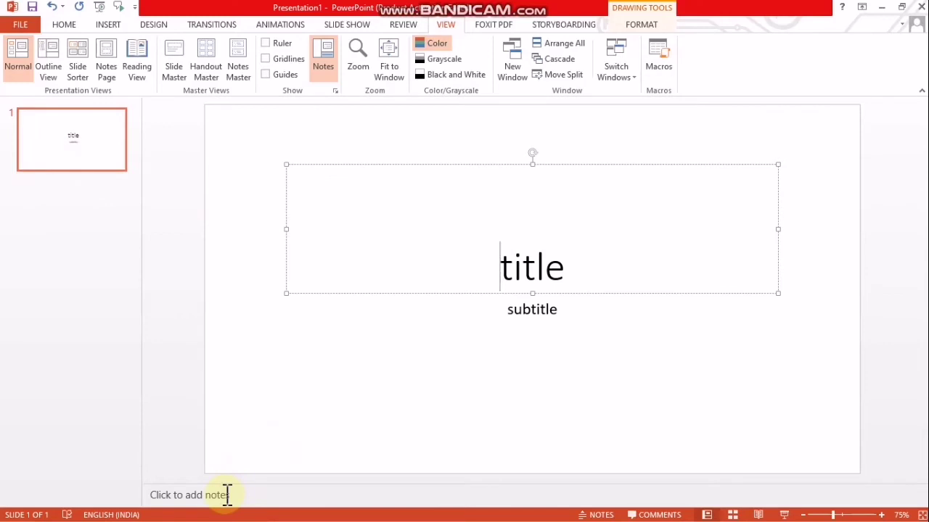
pyautogui.click(54, 47)
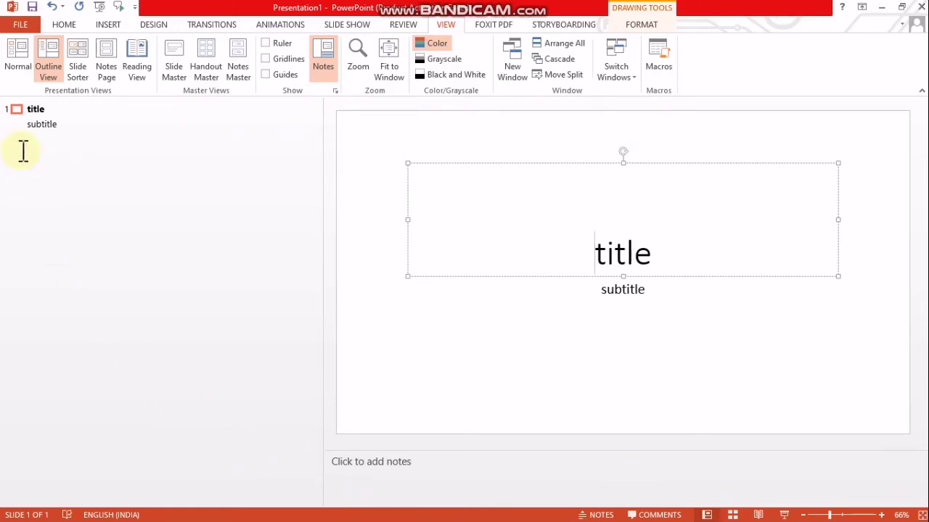
pyautogui.click(17, 61)
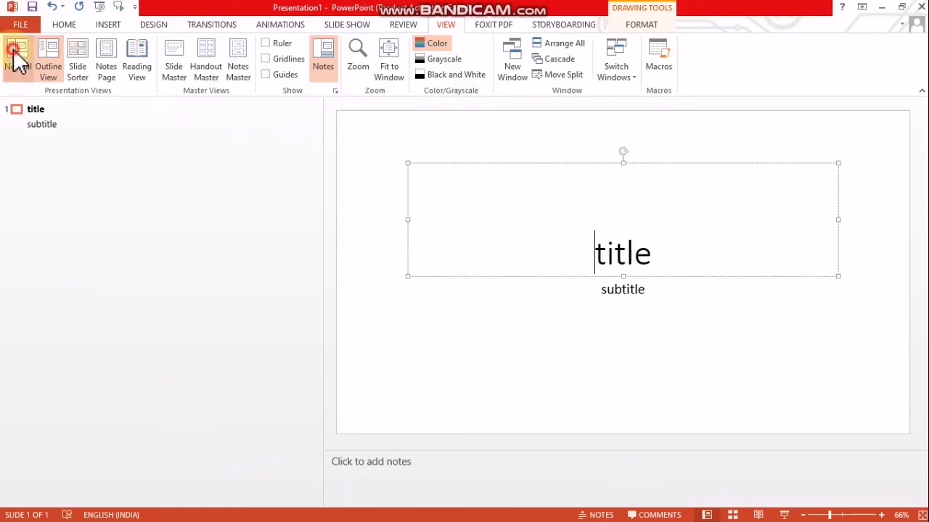